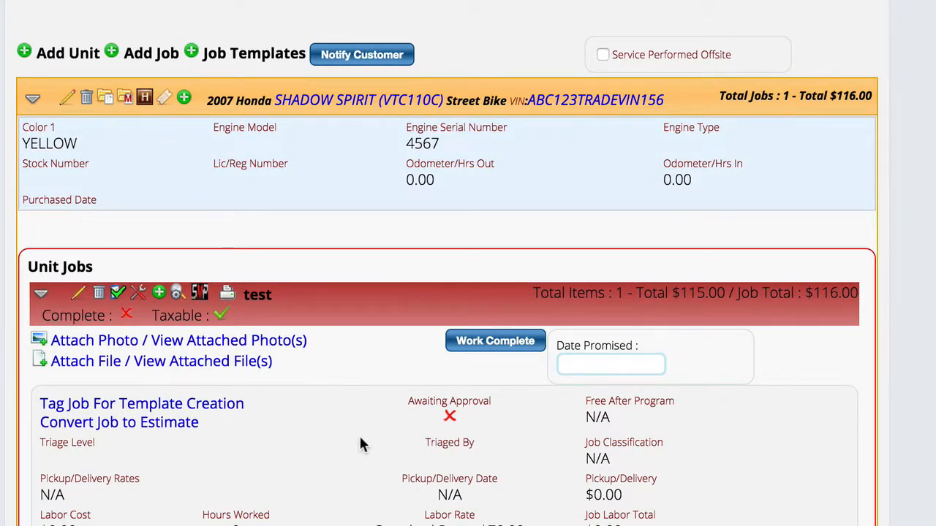
Step: Open the service technician scheduling grid for the test job on the 2007 Honda unit
scroll(355, 417, down, 5)
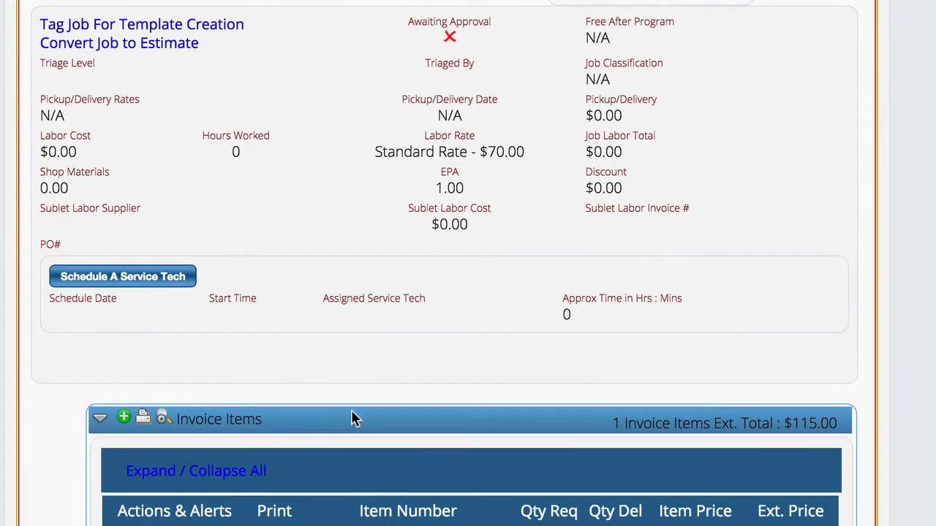
scroll(352, 418, up, 4)
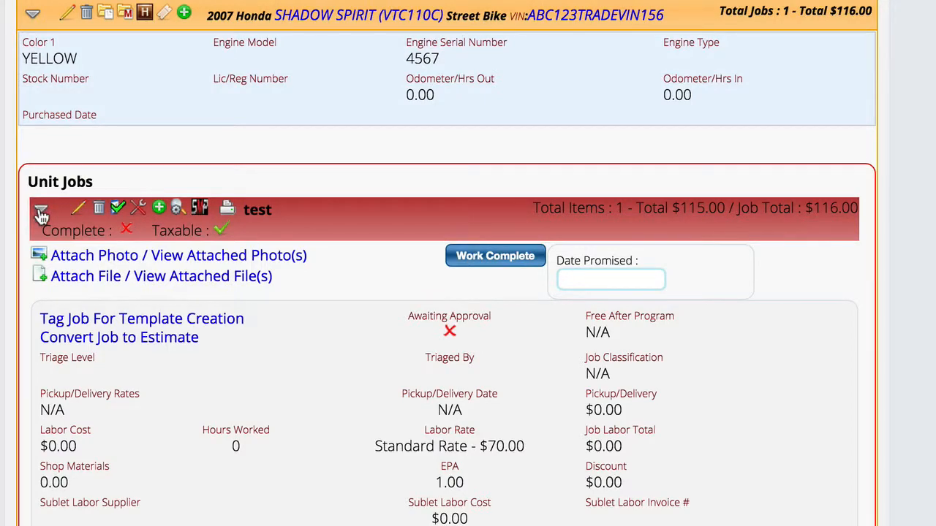
scroll(336, 515, down, 1)
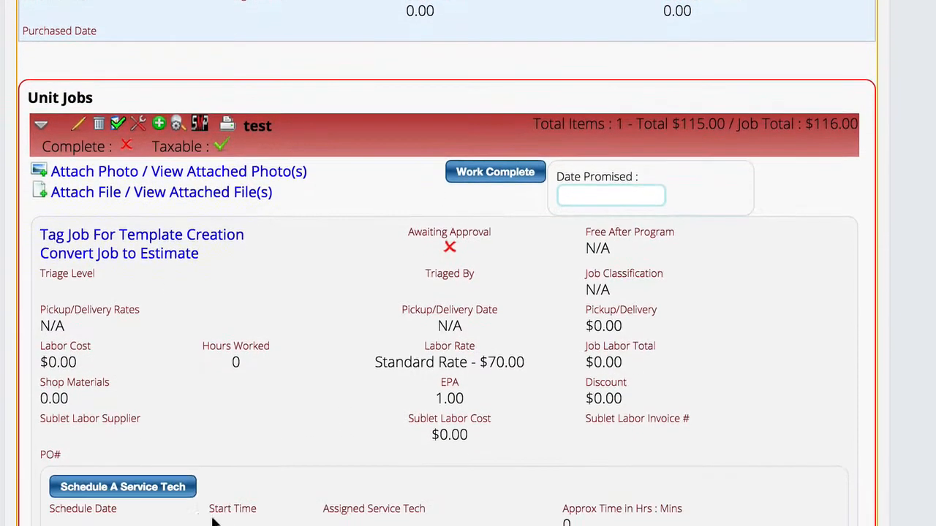
click(143, 494)
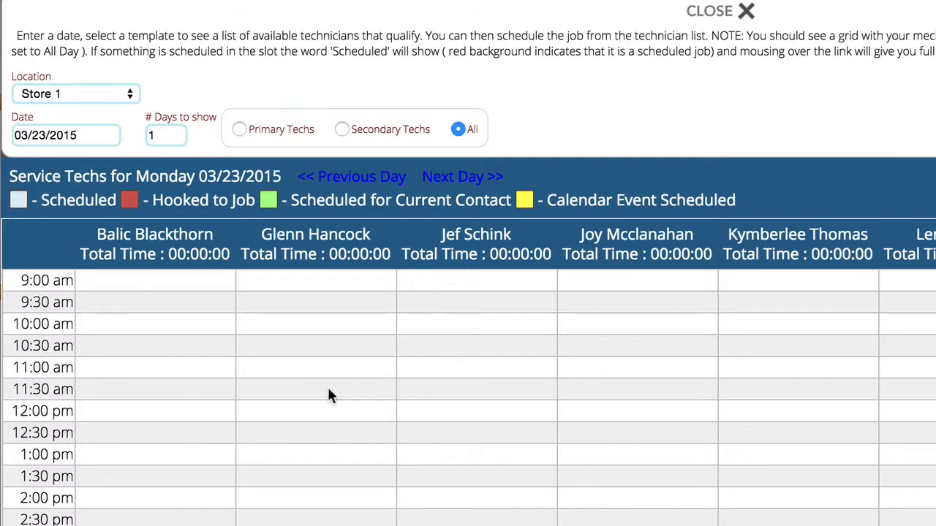
Step: Schedule the job in the first technician's 10:00 am slot on 03/23/2015 for 1 hour with End of the Day priority, and save it
click(106, 325)
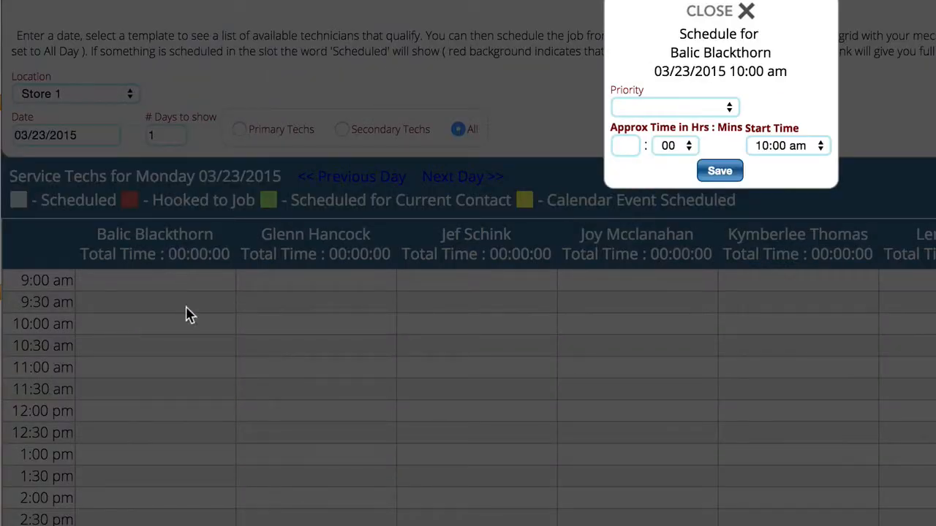
click(698, 109)
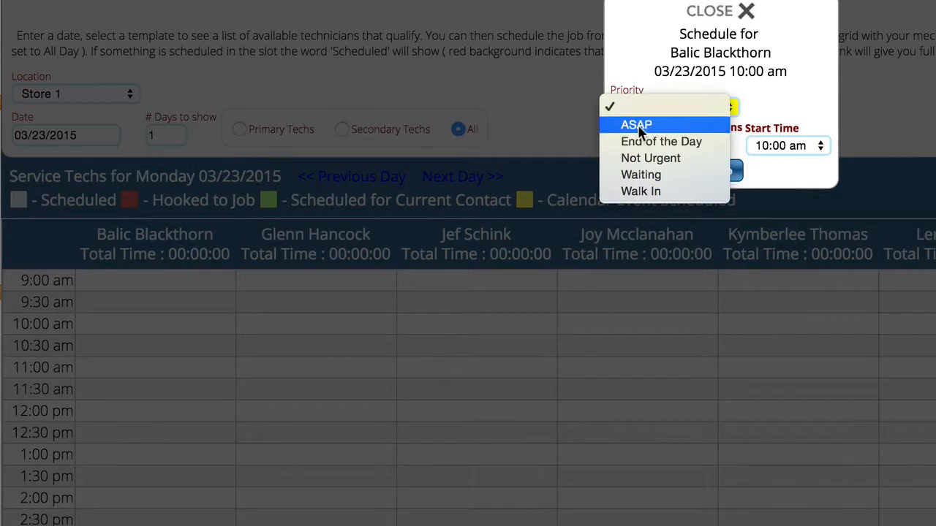
click(668, 144)
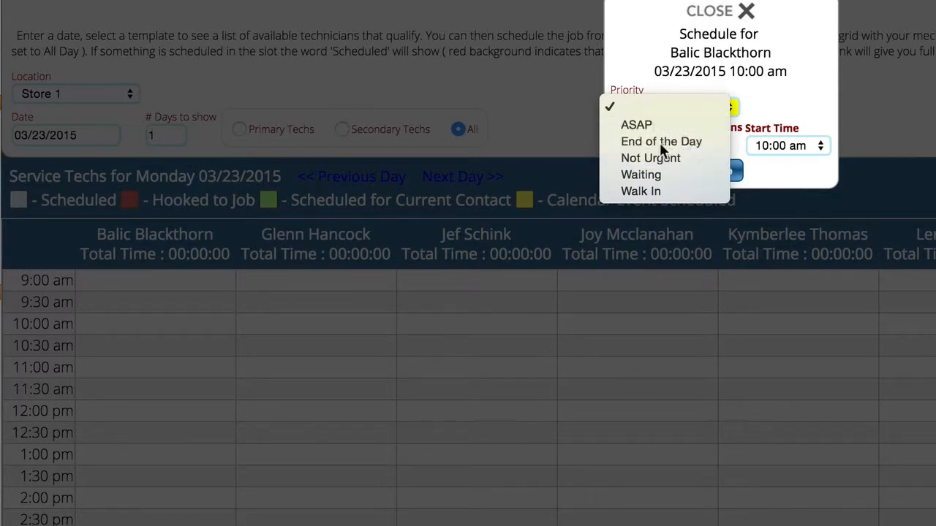
click(622, 146)
text(1)
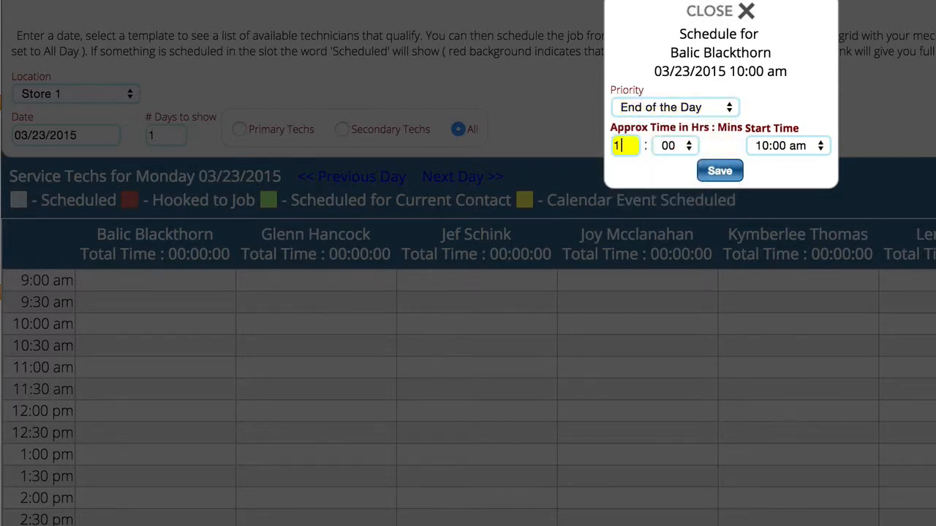
click(721, 174)
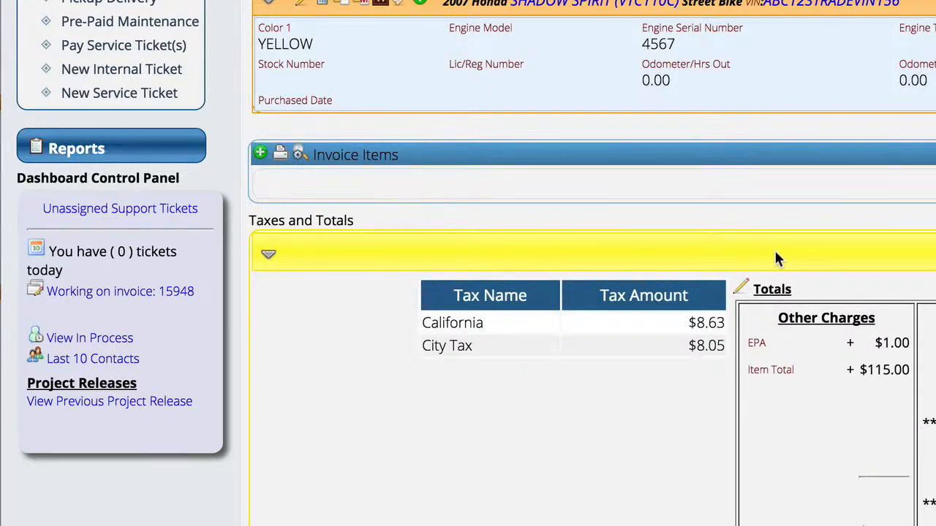
Step: Expand the unit and its test job on the ticket and check the saved schedule date, start time and assigned technician
scroll(776, 259, up, 3)
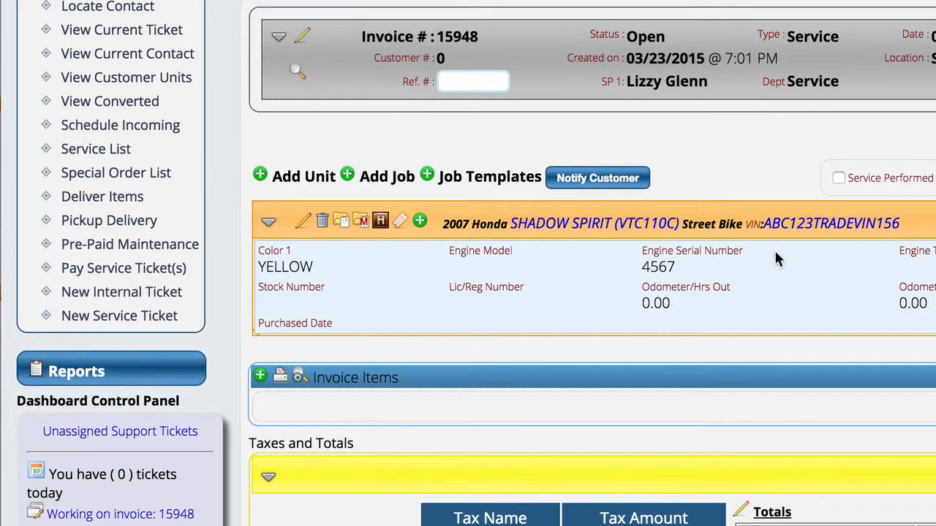
scroll(776, 259, down, 3)
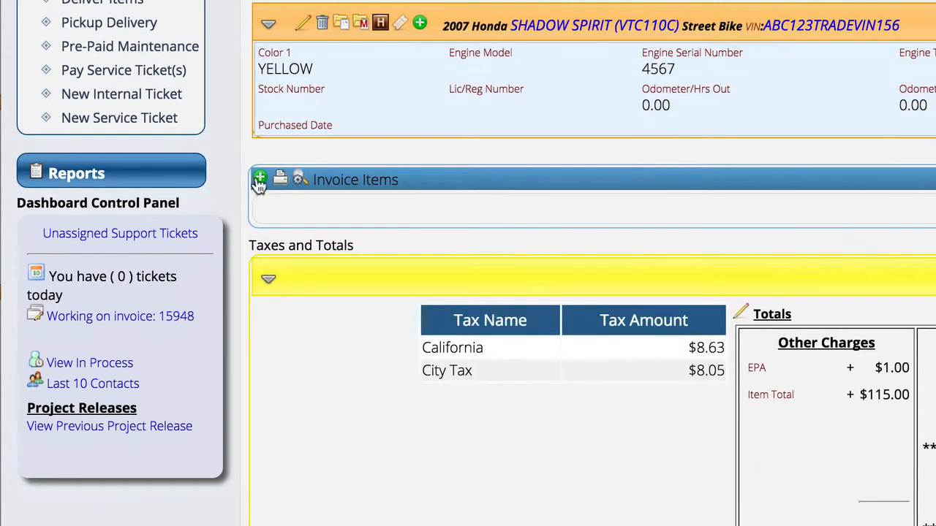
click(268, 24)
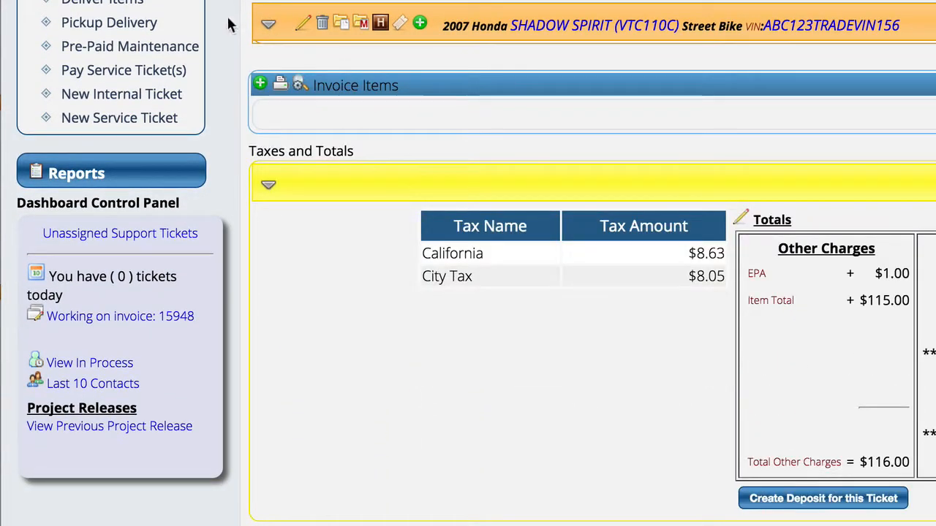
click(268, 24)
scroll(324, 102, down, 2)
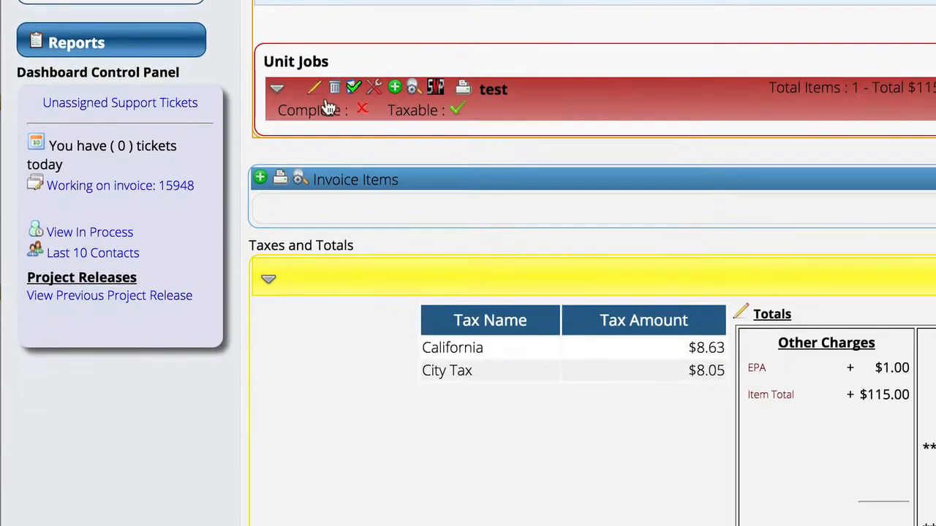
click(275, 88)
scroll(799, 355, down, 5)
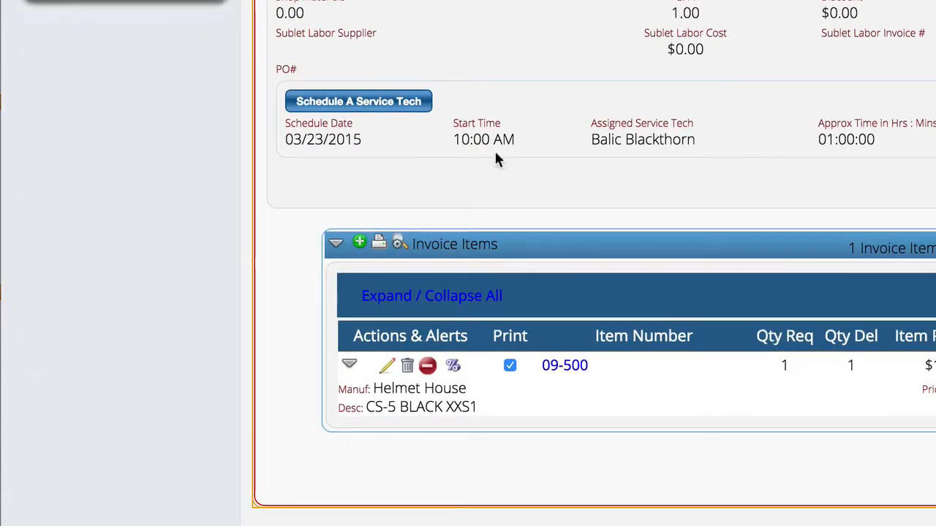
scroll(928, 249, down, 2)
scroll(930, 246, up, 5)
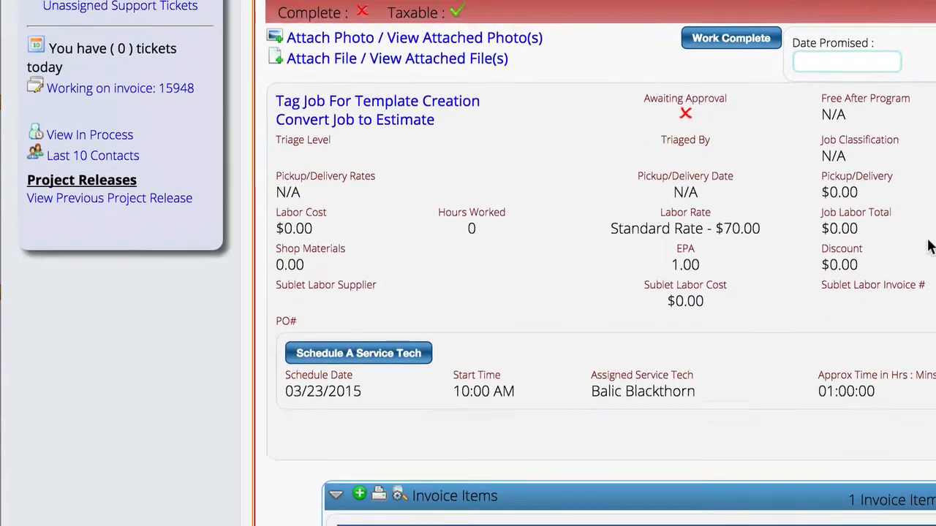
Step: Open the Schedule Incoming grid for 03/23/2015 and view the details of the first technician's booked slots
scroll(928, 247, up, 10)
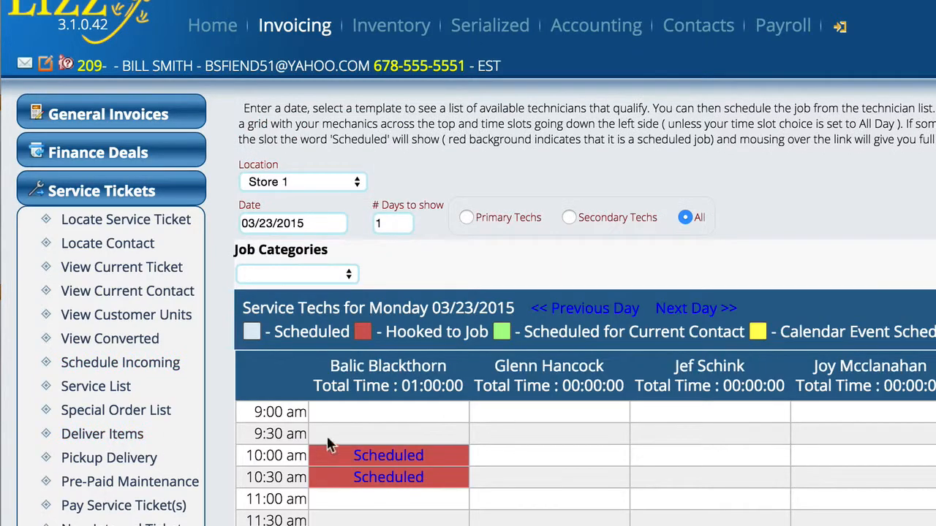
mouse_move(389, 460)
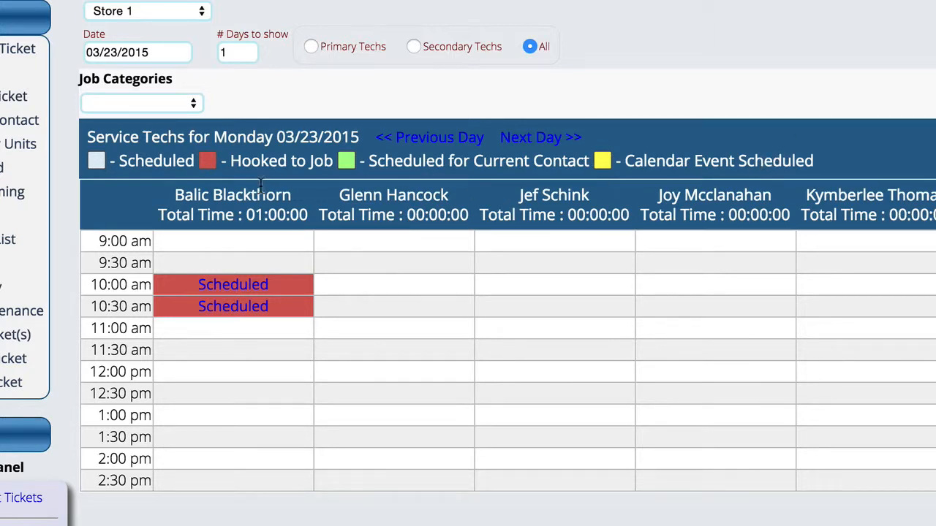
mouse_move(272, 313)
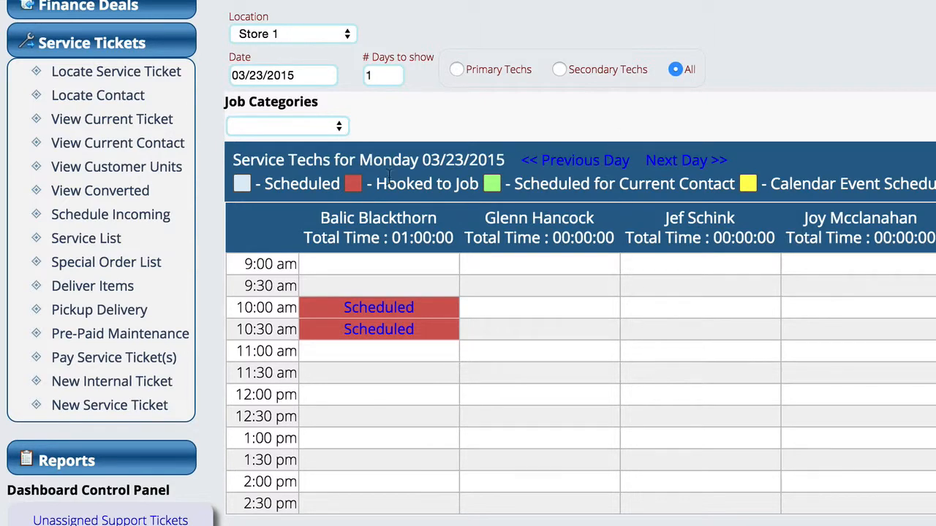
Step: Open the Service List, show all customer tickets and filter them by the job status Parts Ready For Pickup
click(80, 248)
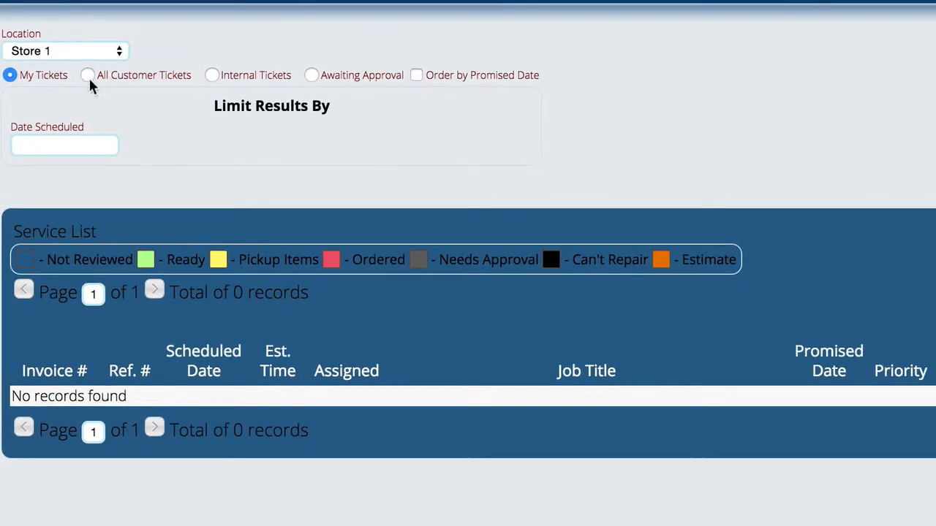
click(87, 75)
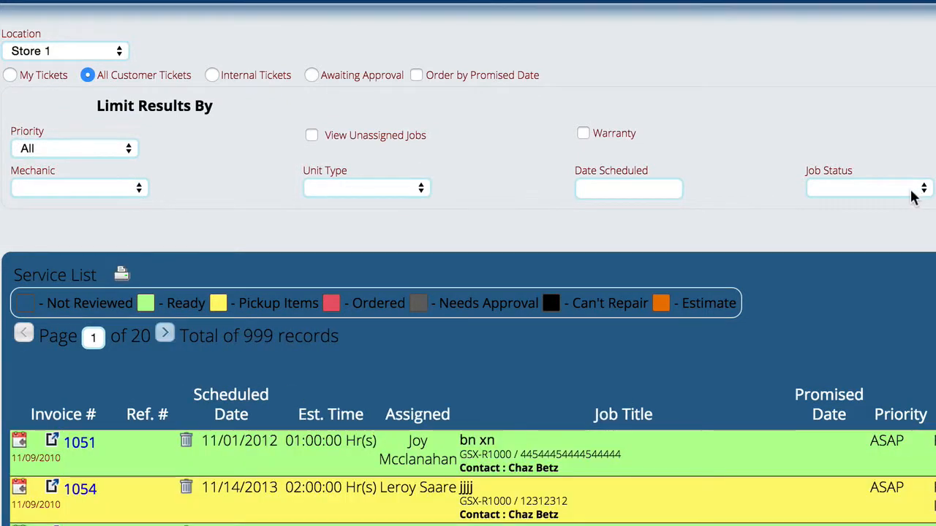
click(870, 194)
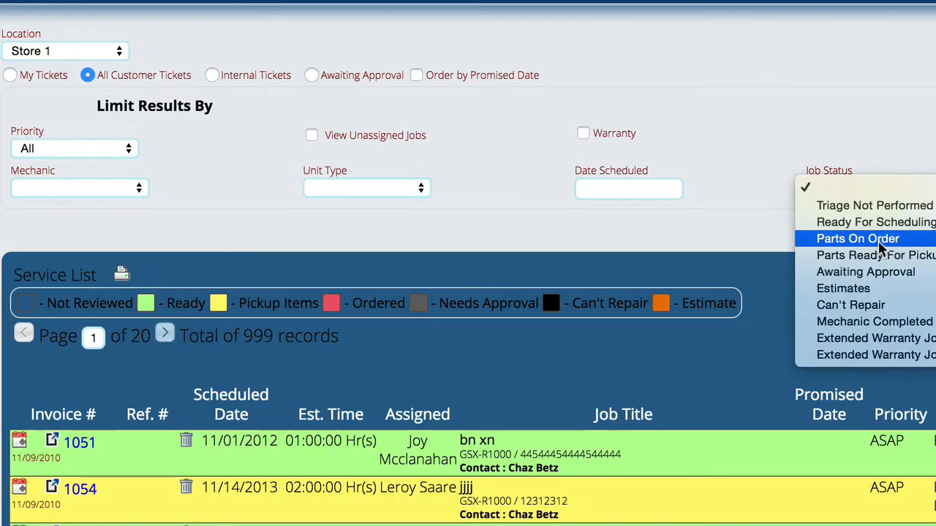
click(913, 257)
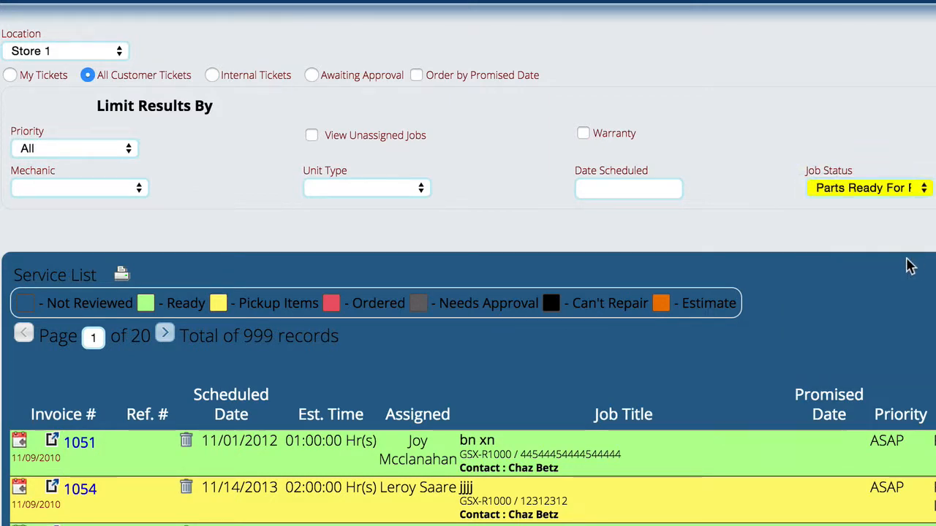
scroll(582, 463, down, 3)
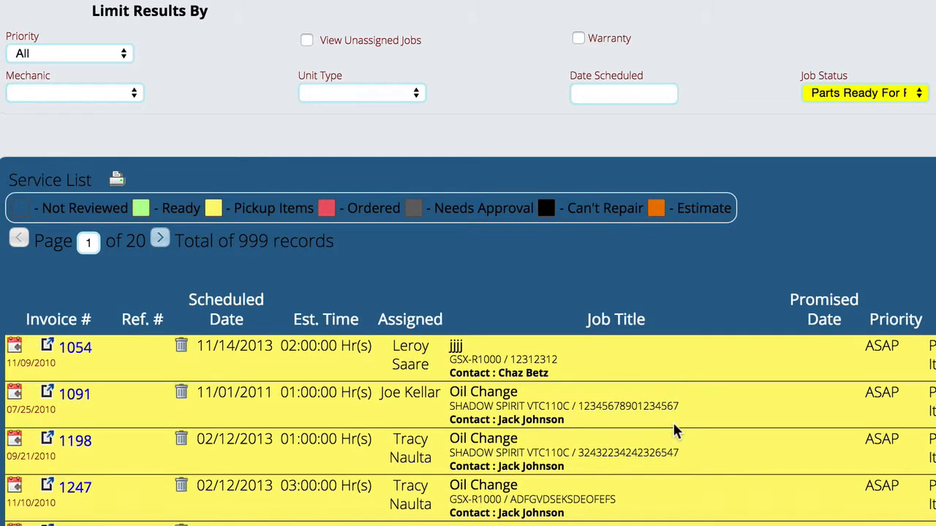
scroll(673, 424, down, 5)
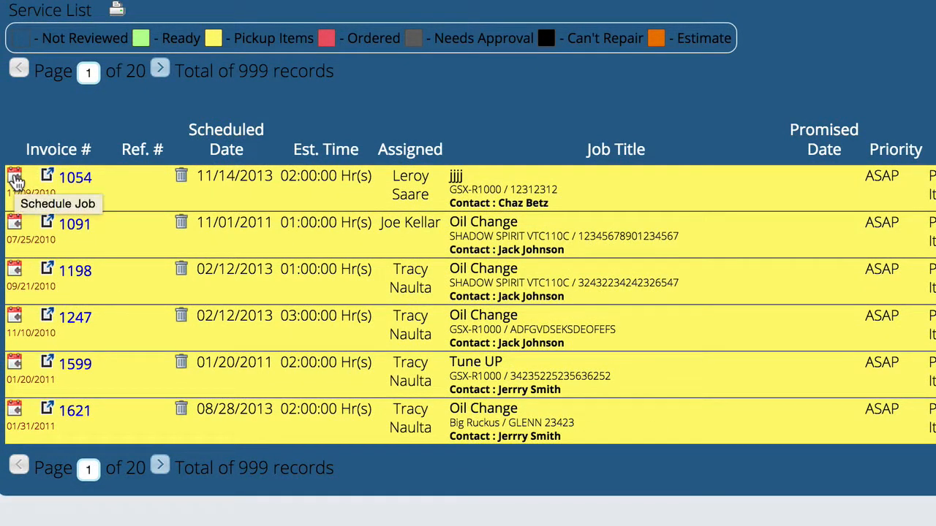
Step: View the existing 11/14/2013 booking of the first listed ticket in its scheduling grid, and close the grid
click(14, 179)
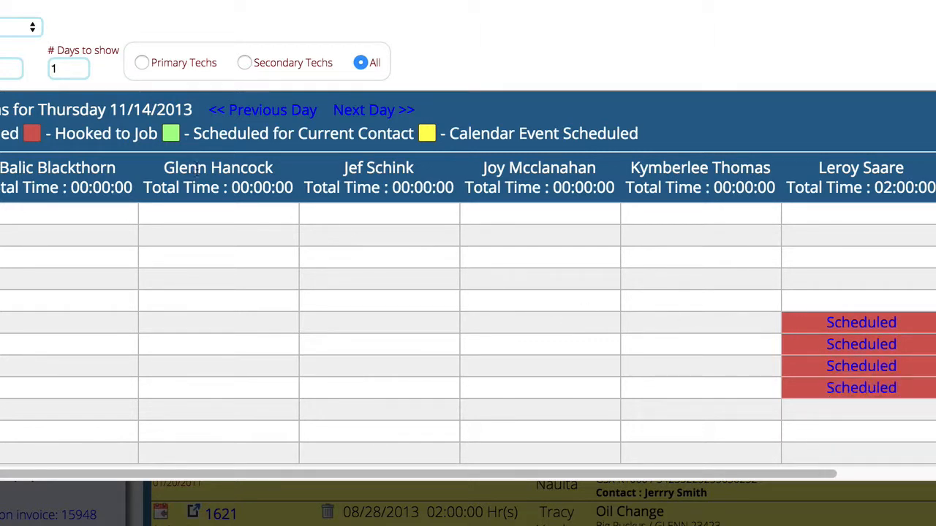
scroll(73, 125, right, 2)
scroll(73, 125, left, 2)
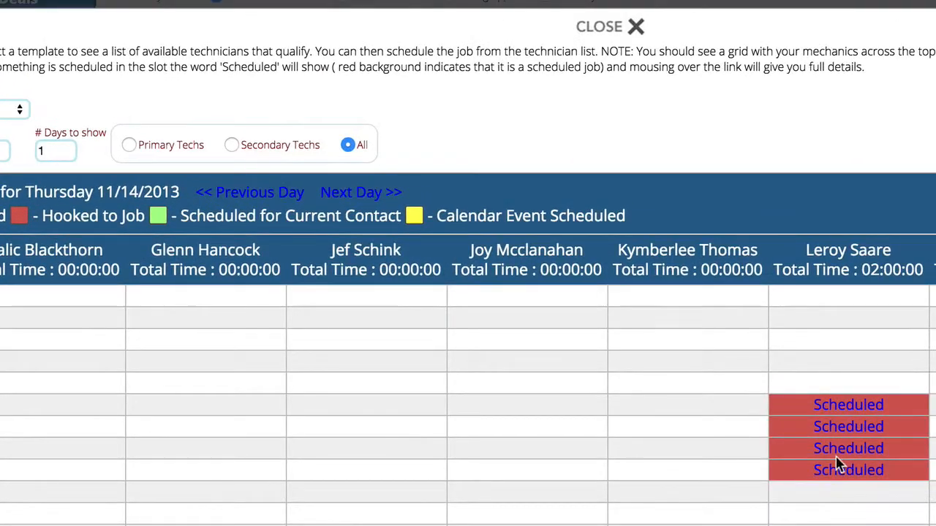
mouse_move(859, 326)
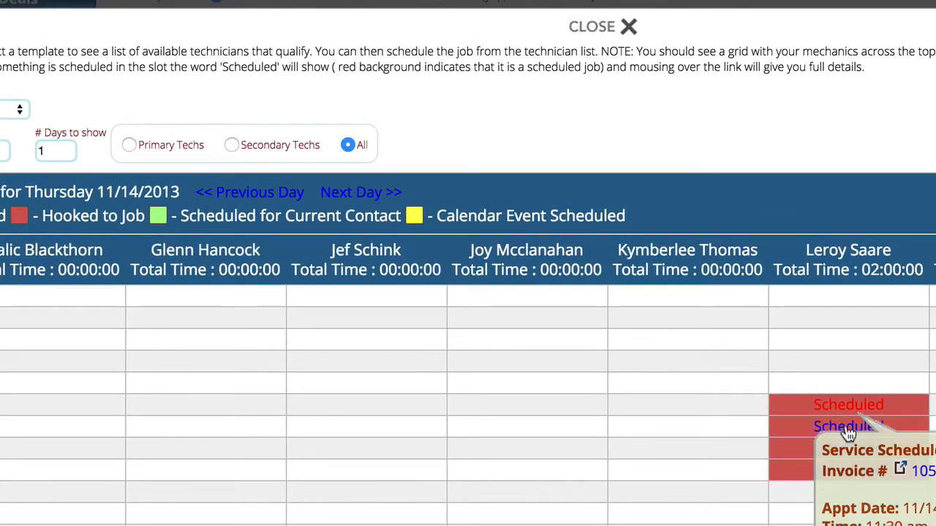
click(604, 34)
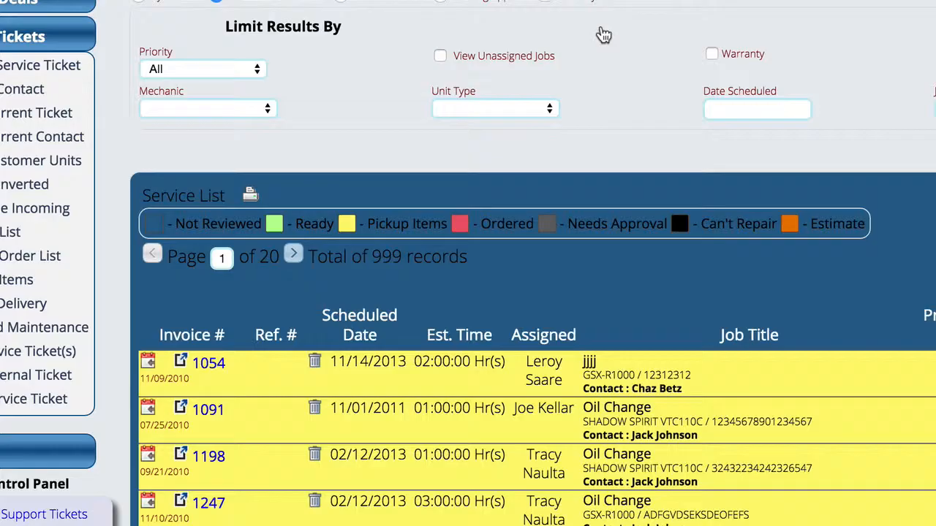
Step: Set the job status filter to Ready For Scheduling and limit the Service List to unassigned jobs
click(854, 125)
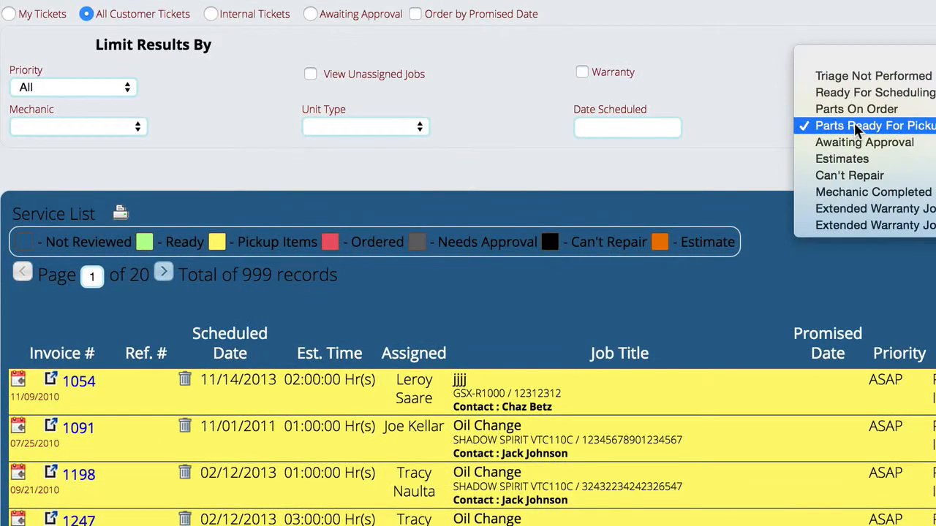
click(884, 101)
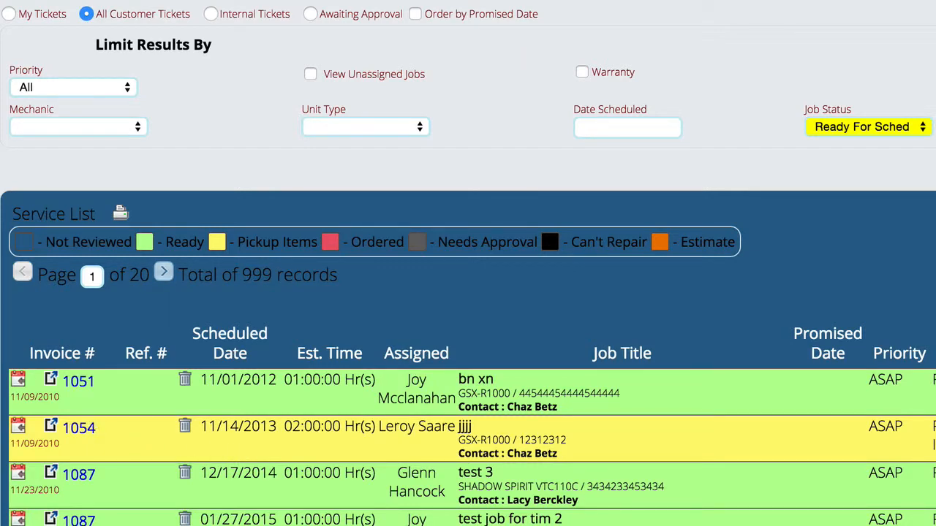
scroll(403, 518, down, 4)
scroll(403, 517, up, 5)
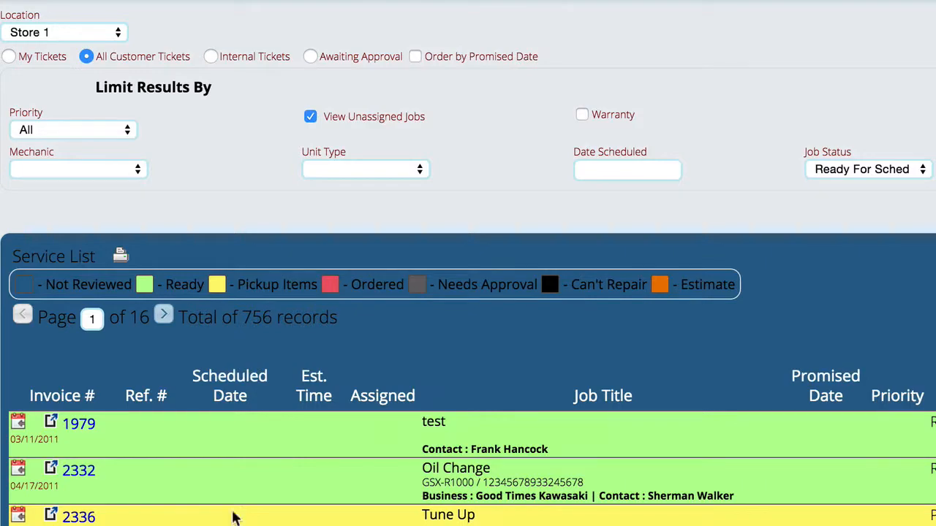
Step: Schedule the unassigned Oil Change job in the third technician's 10:30 am slot on 03/23/2015 for 2 hours 30 minutes, and save it
click(19, 477)
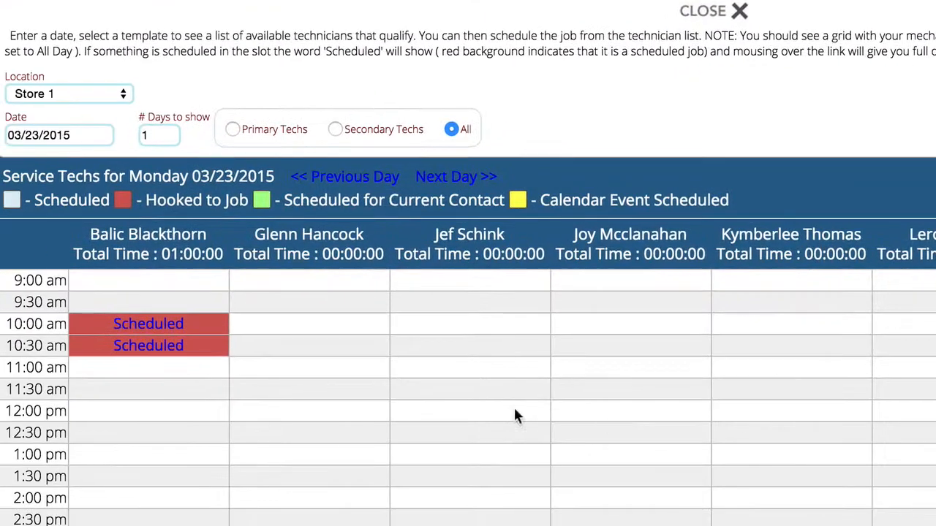
mouse_move(157, 342)
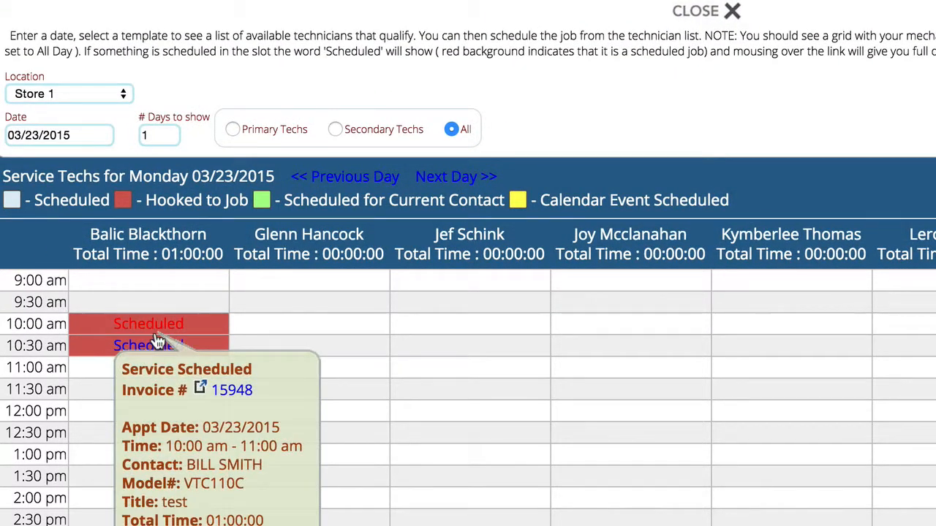
click(450, 347)
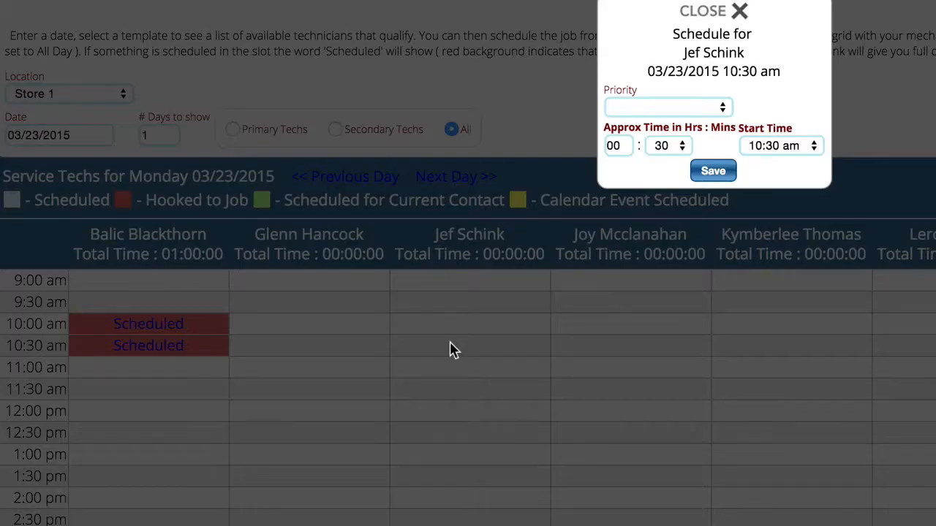
click(618, 145)
text(2)
click(726, 172)
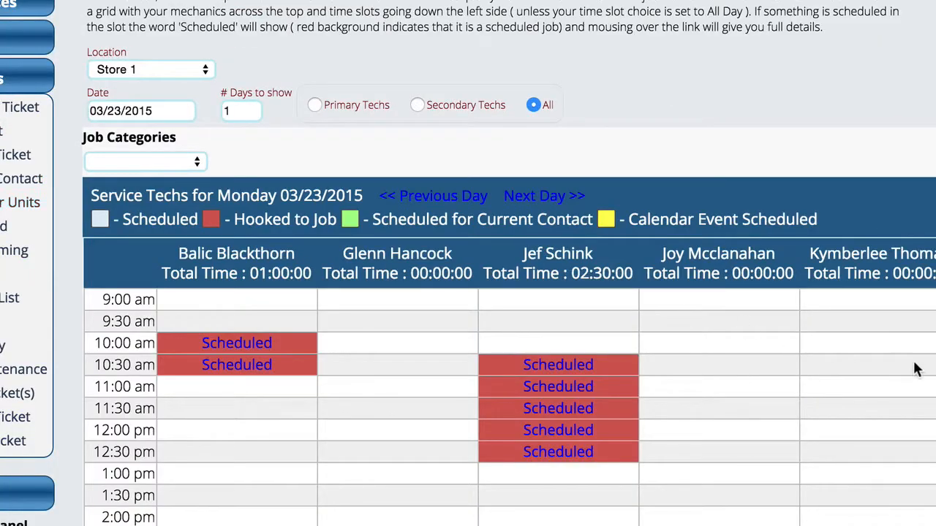
Step: Check the new 10:30 am booking on the Schedule Incoming grid and return to the Service List of unassigned jobs
scroll(913, 371, down, 4)
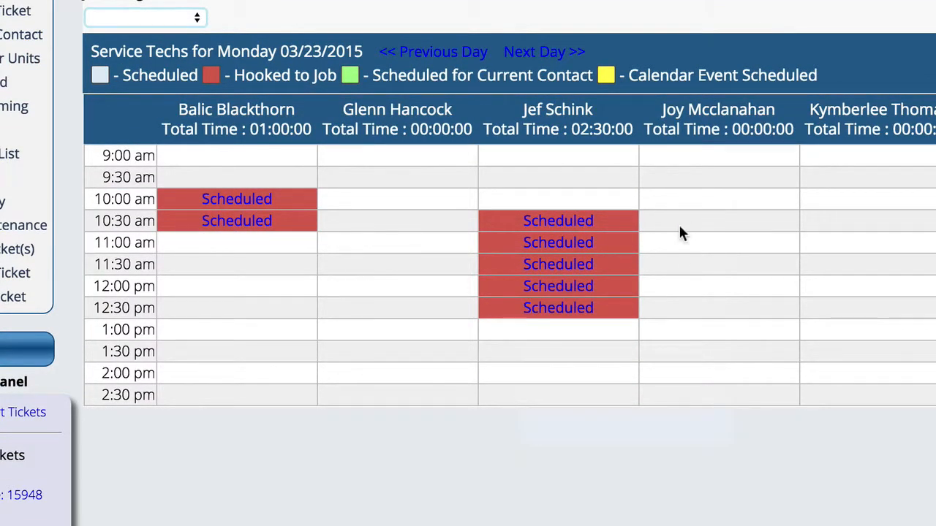
mouse_move(570, 250)
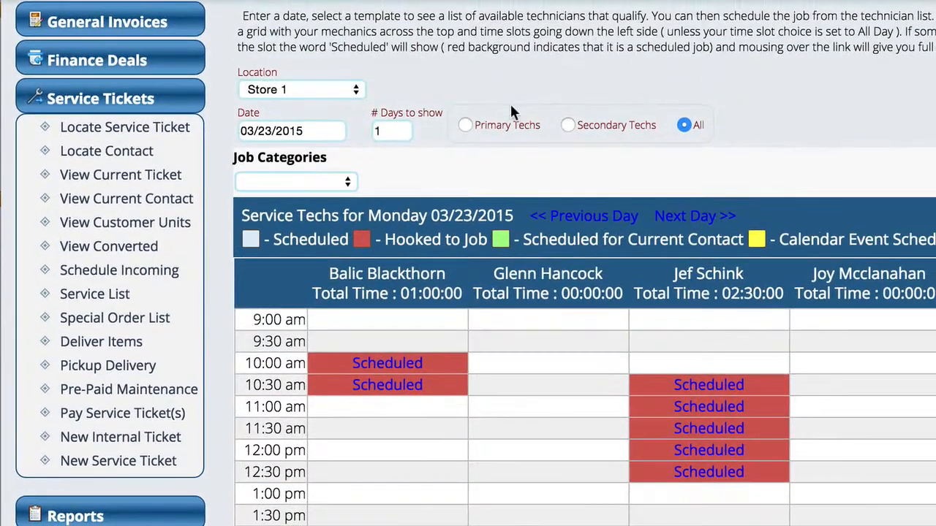
click(91, 295)
scroll(585, 435, down, 5)
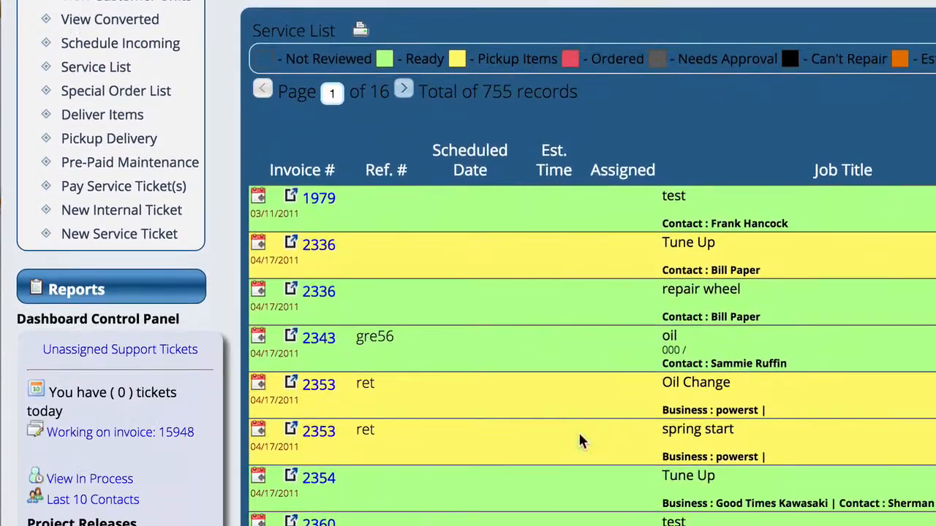